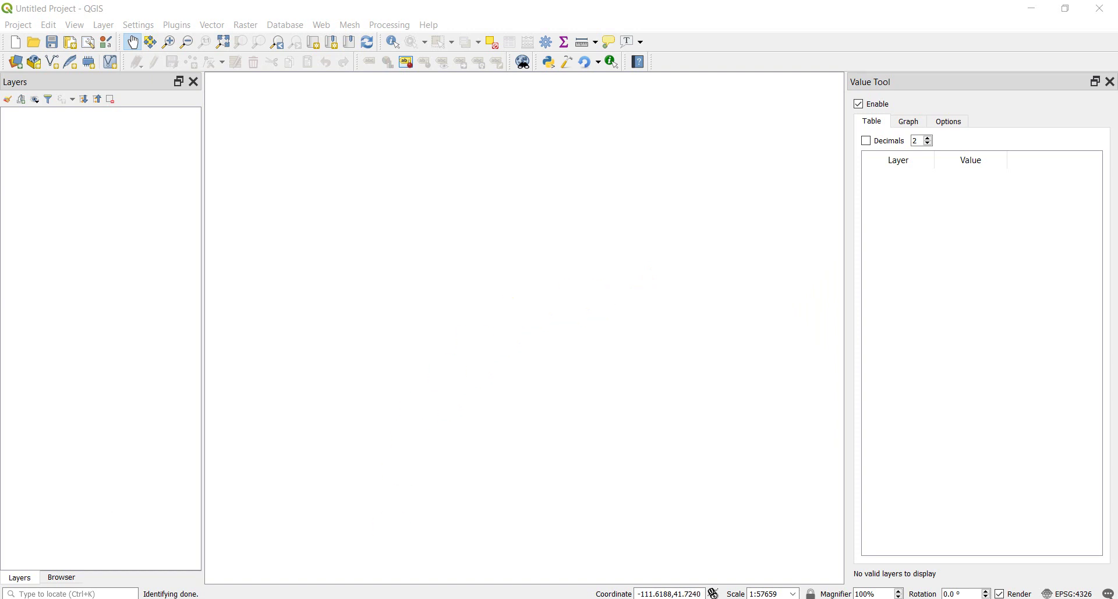
- Switch to Chrome and search Google for 'daymet d' to reach the daymet.ornl.gov home page
{"action": "key", "text": "alt+Tab"}
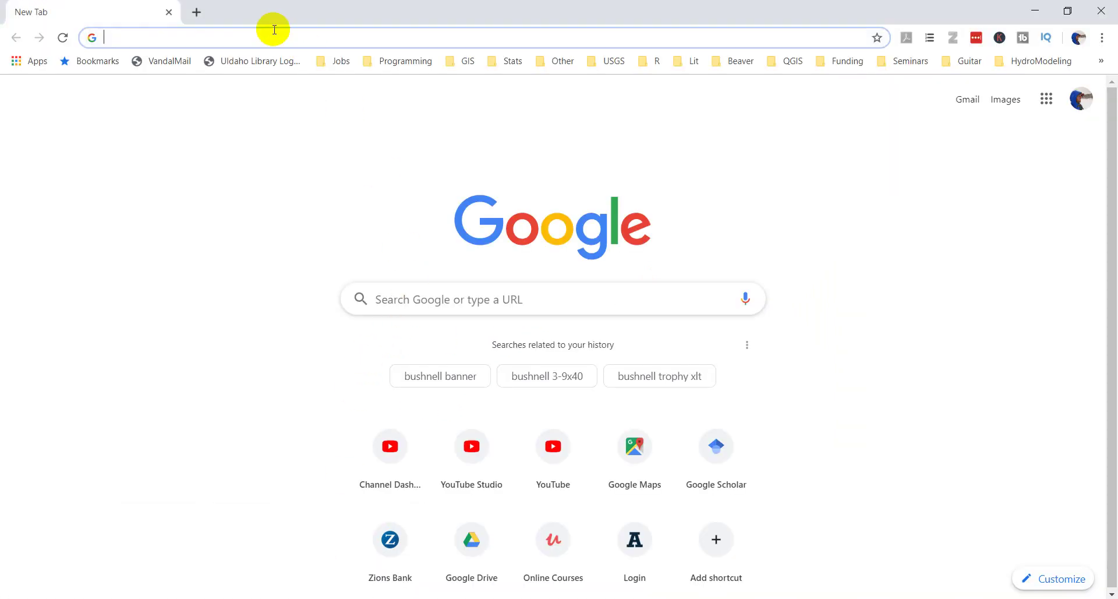
{"action": "left_click", "coordinate": [398, 303]}
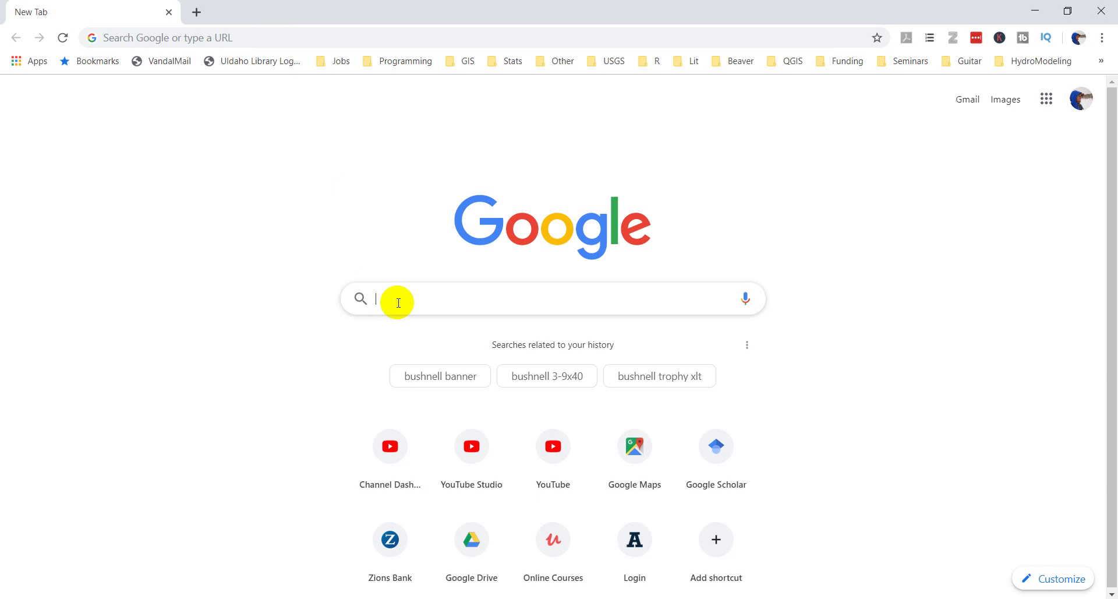
{"action": "type", "text": "daymet d"}
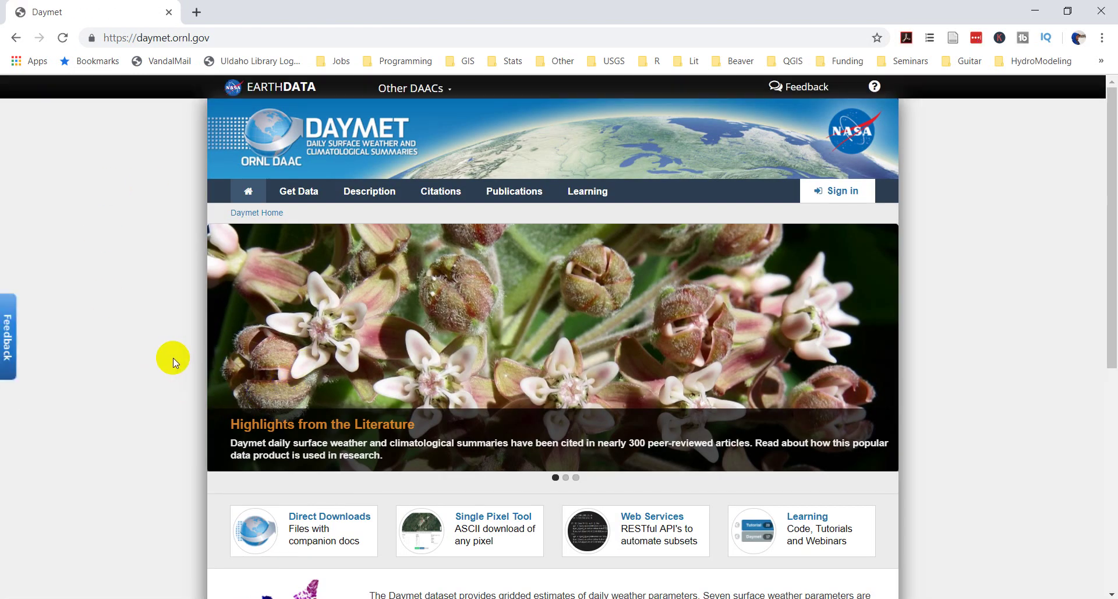
- From the Get Data page's Direct Download section, open the Daymet THREDDS Data Server catalog
{"action": "scroll", "coordinate": [173, 358], "scroll_direction": "down", "scroll_amount": 2}
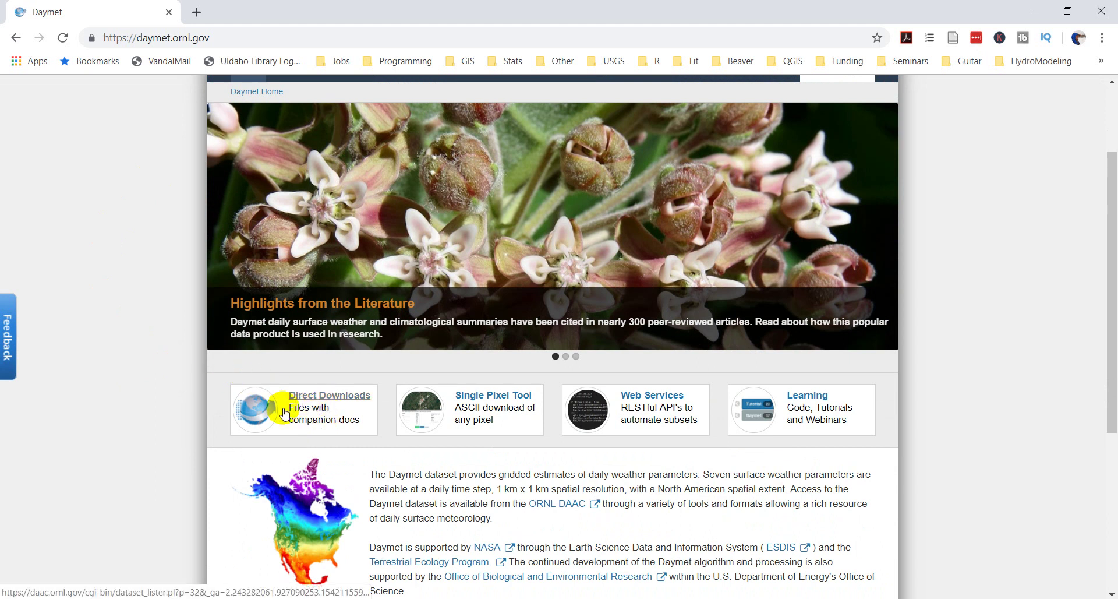
{"action": "scroll", "coordinate": [162, 320], "scroll_direction": "up", "scroll_amount": 2}
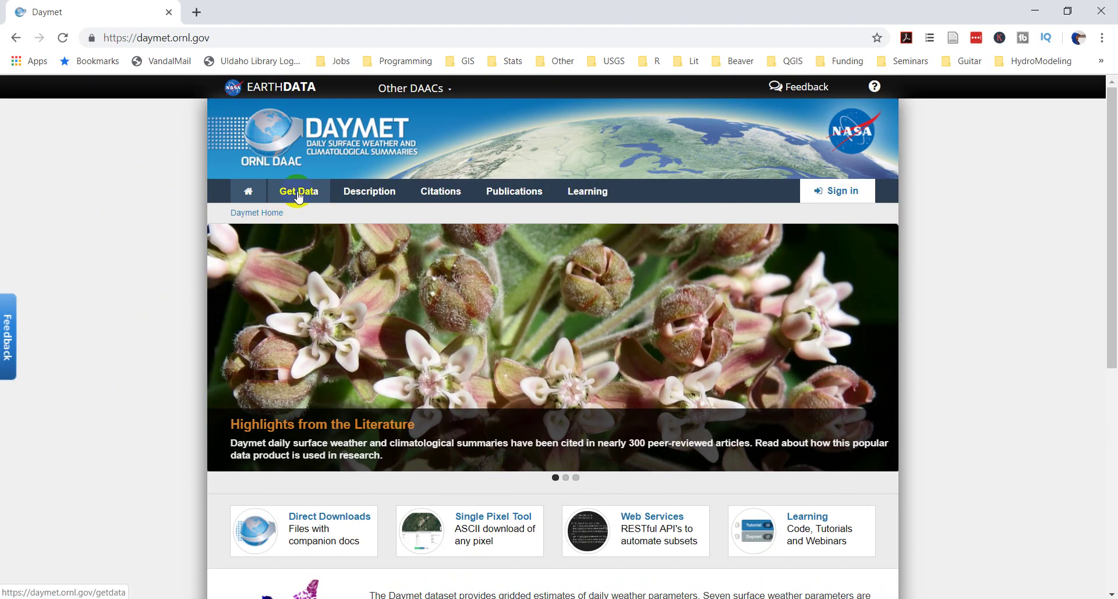
{"action": "left_click", "coordinate": [298, 195]}
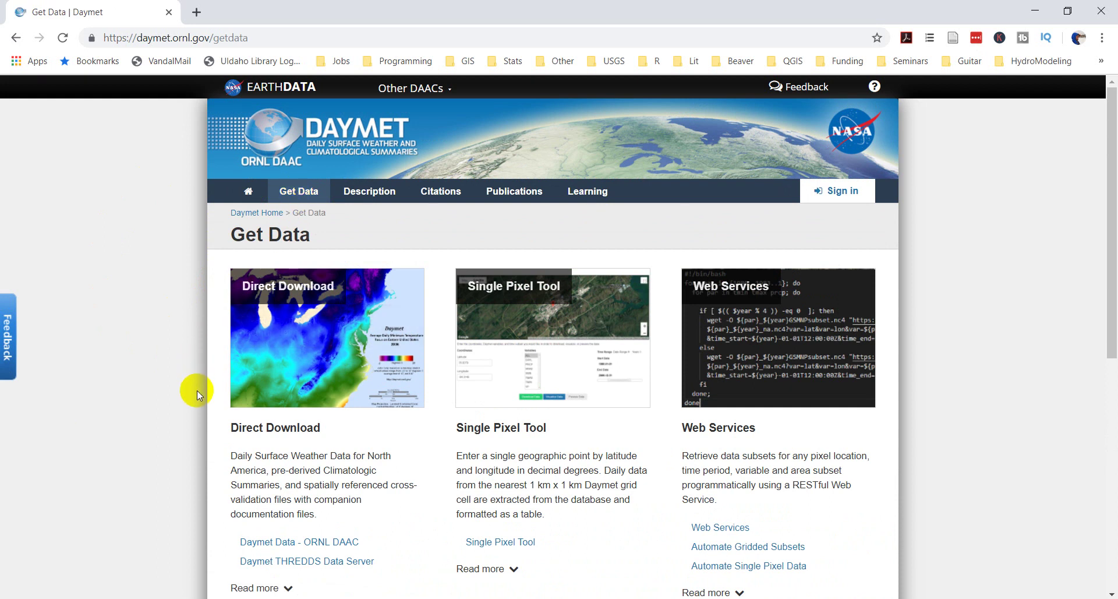
{"action": "scroll", "coordinate": [192, 384], "scroll_direction": "down", "scroll_amount": 2}
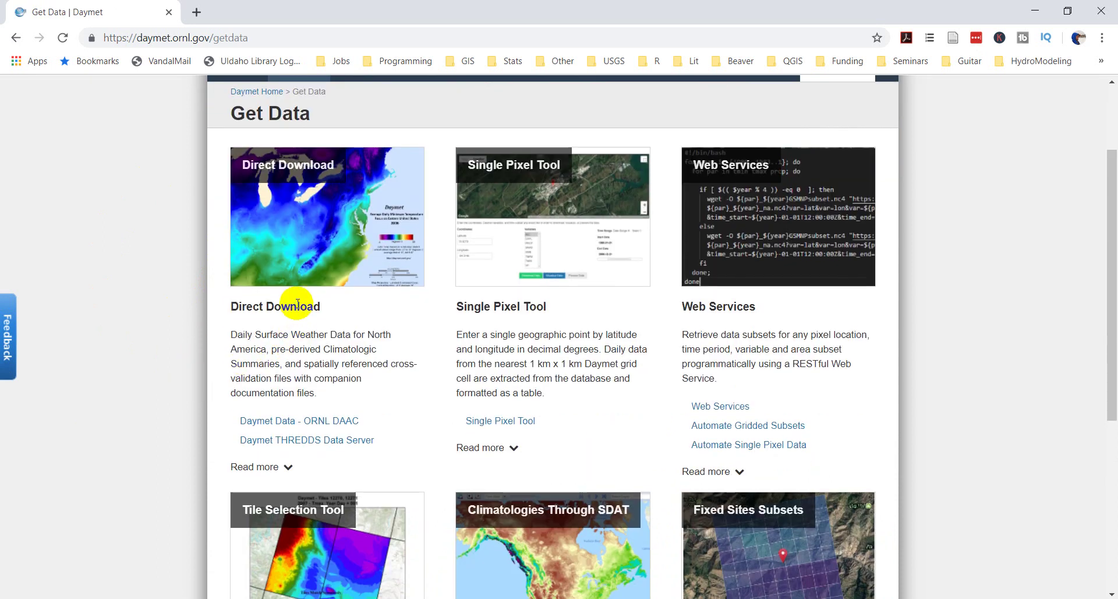
{"action": "scroll", "coordinate": [251, 381], "scroll_direction": "down", "scroll_amount": 2}
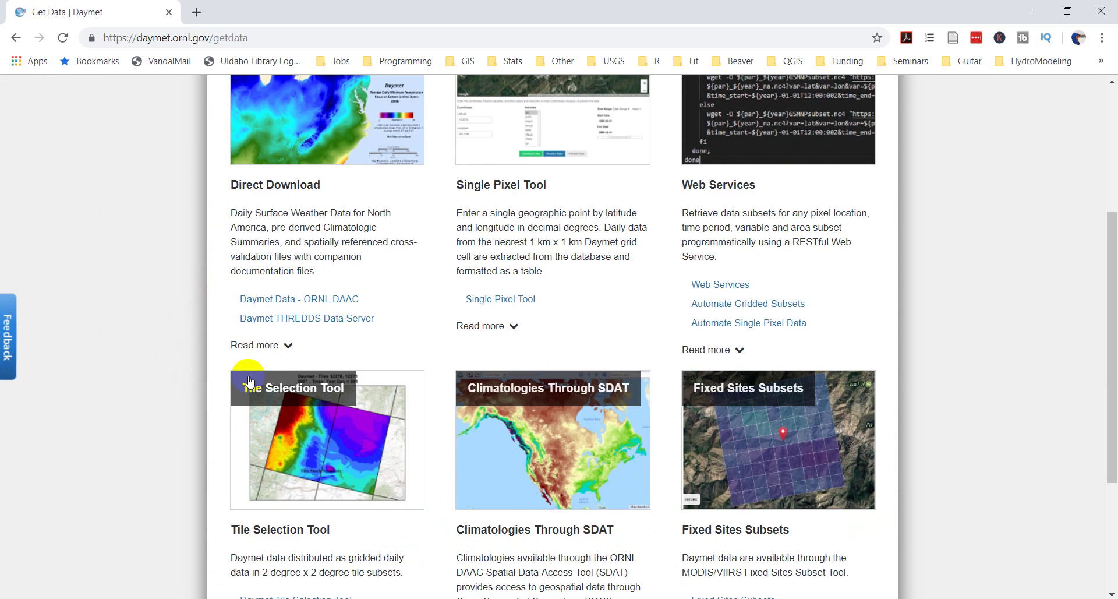
{"action": "left_click", "coordinate": [318, 322]}
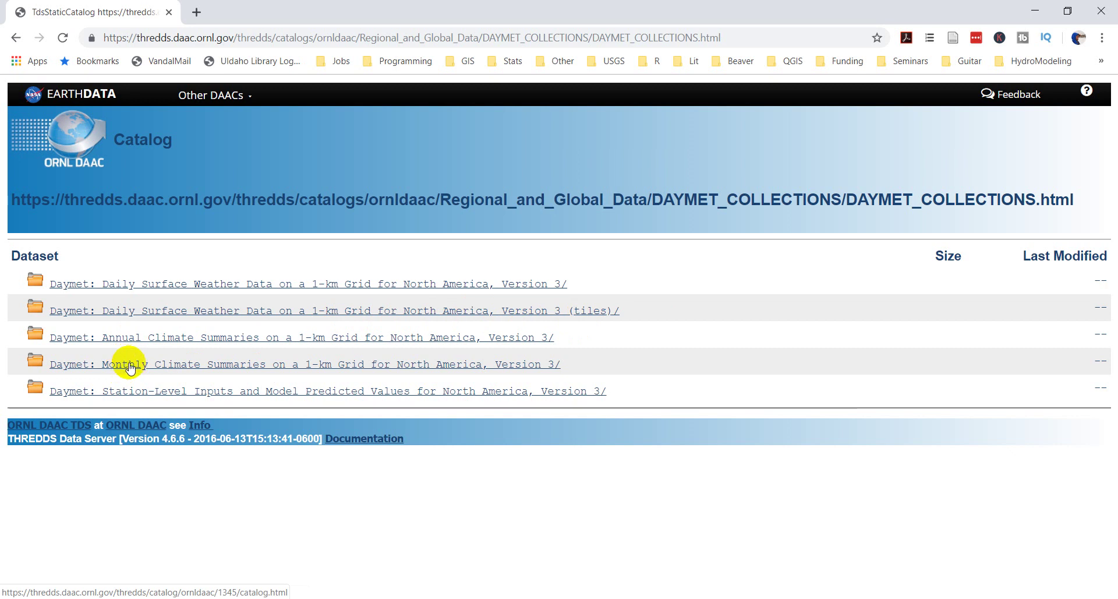
- Open the 'Daymet: Monthly Climate Summaries on a 1-km Grid for North America, Version 3' folder
{"action": "left_click", "coordinate": [130, 366]}
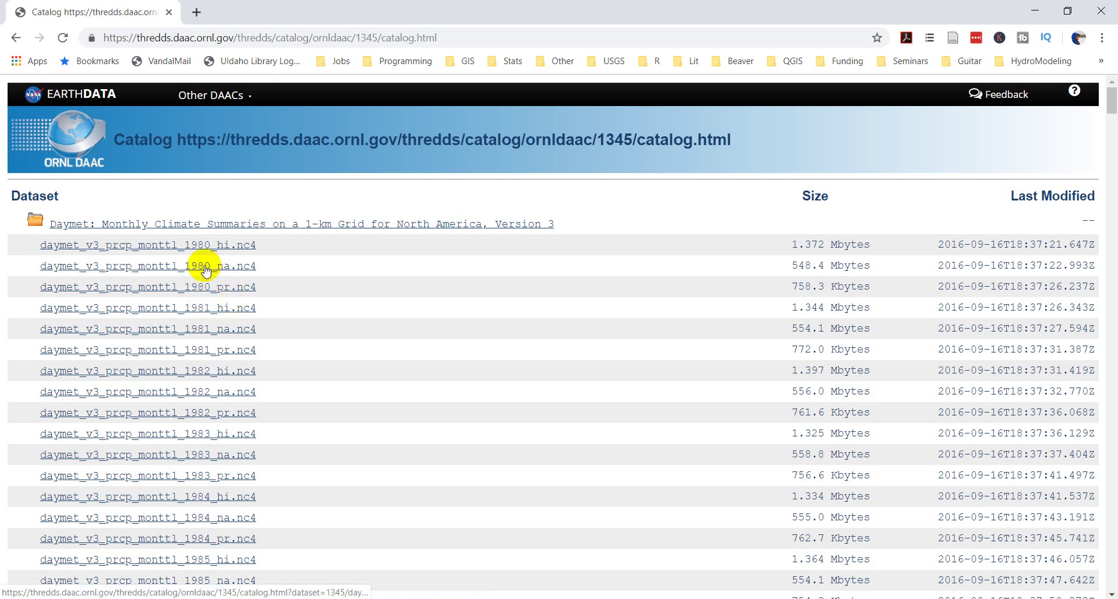
- Open daymet_v3_prcp_monttl_1980_na.nc4's access page, check its OPeNDAP form, then download via HTTPServer
{"action": "left_click", "coordinate": [107, 266]}
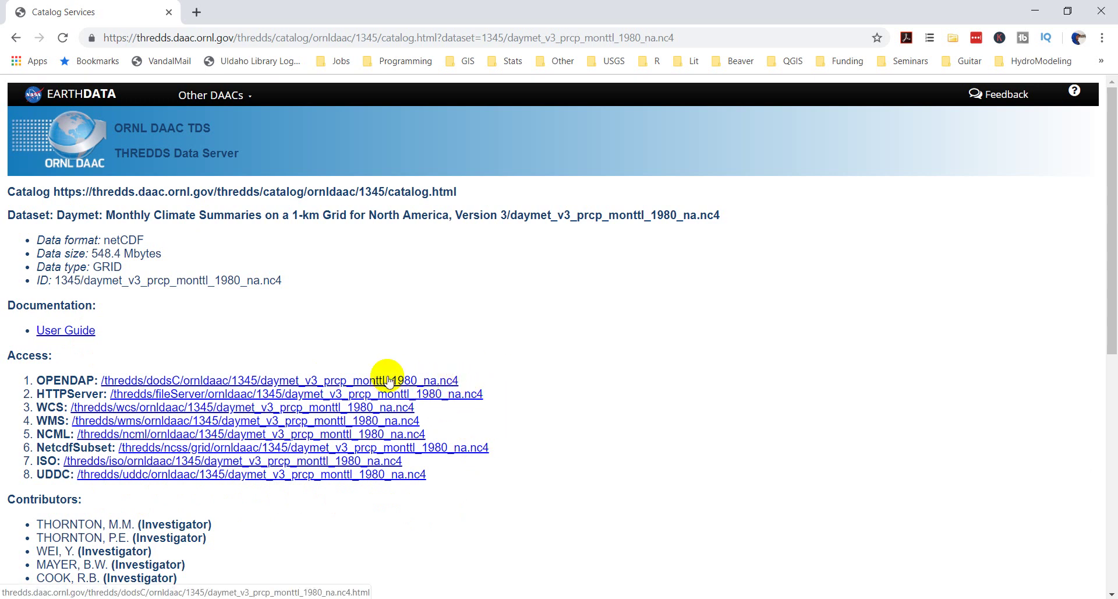
{"action": "left_click", "coordinate": [227, 381]}
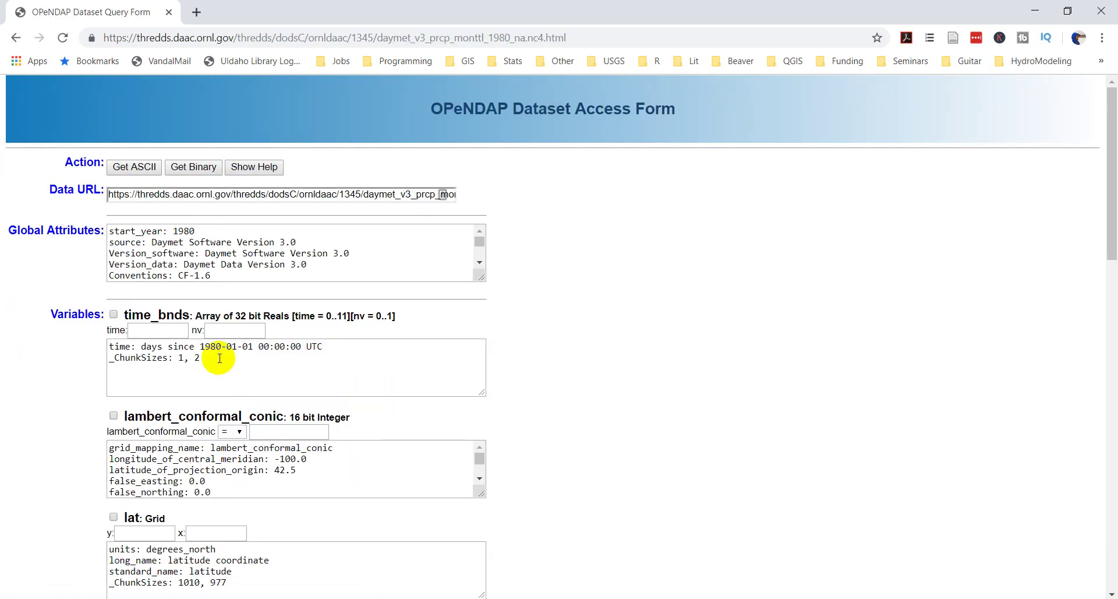
{"action": "left_click", "coordinate": [17, 39]}
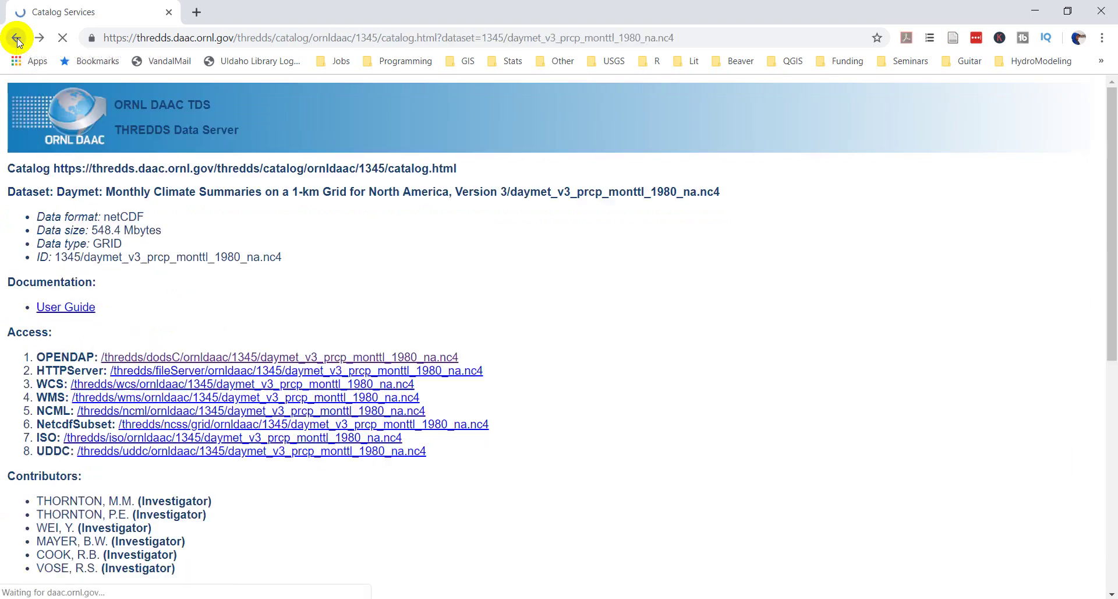
{"action": "left_click", "coordinate": [129, 396]}
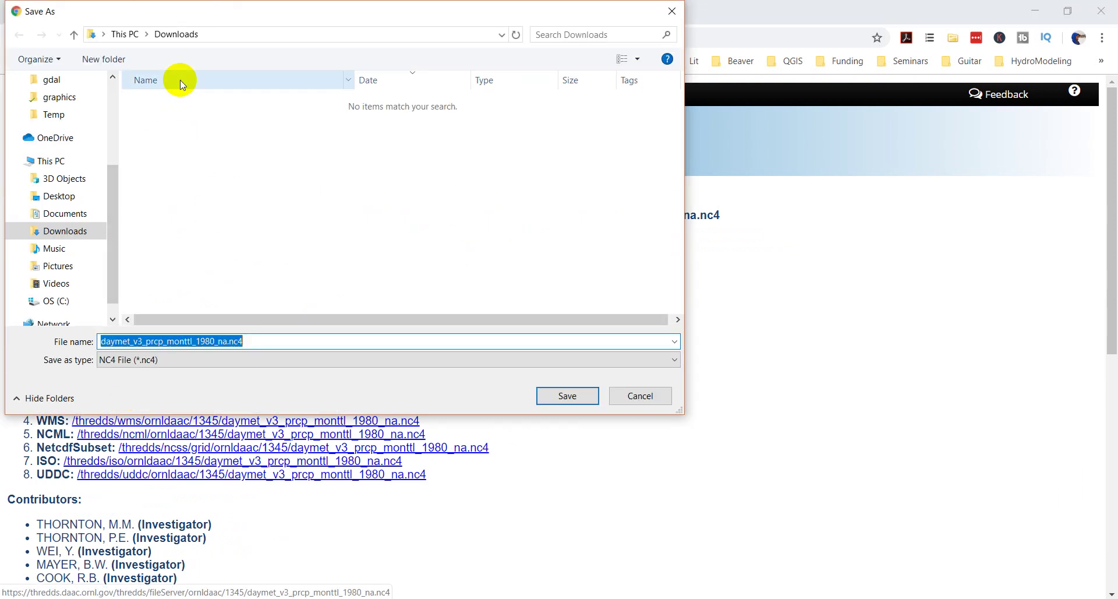
- Save daymet_v3_prcp_monttl_1980_na.nc4 into Downloads, starting the 523 MB download
{"action": "left_click", "coordinate": [568, 395]}
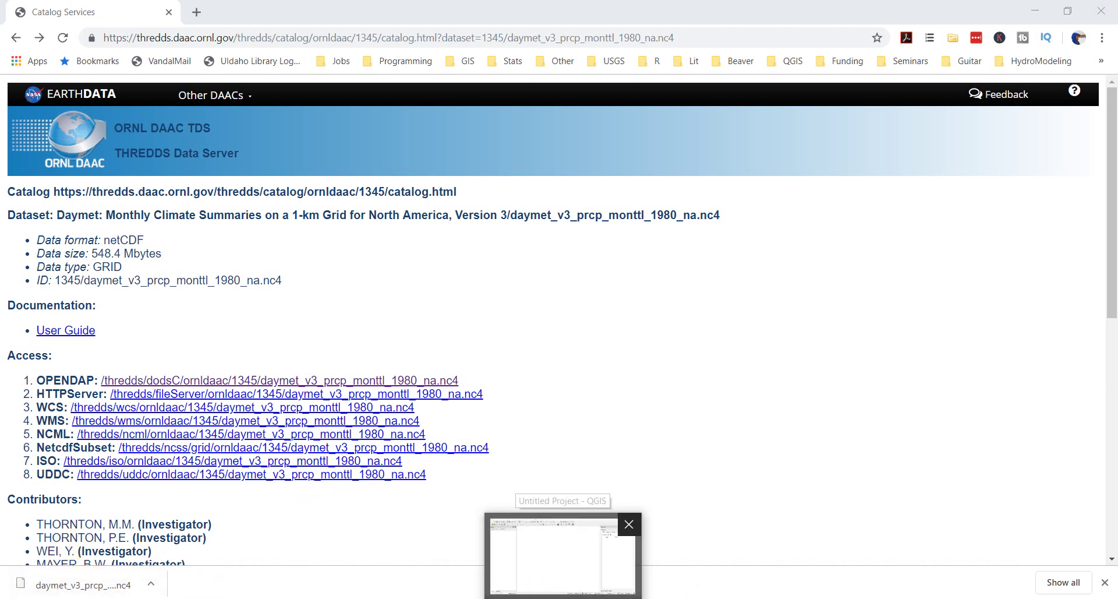
- Back in QGIS, show the Browser panel with the Home and Downloads folders expanded
{"action": "left_click", "coordinate": [564, 553]}
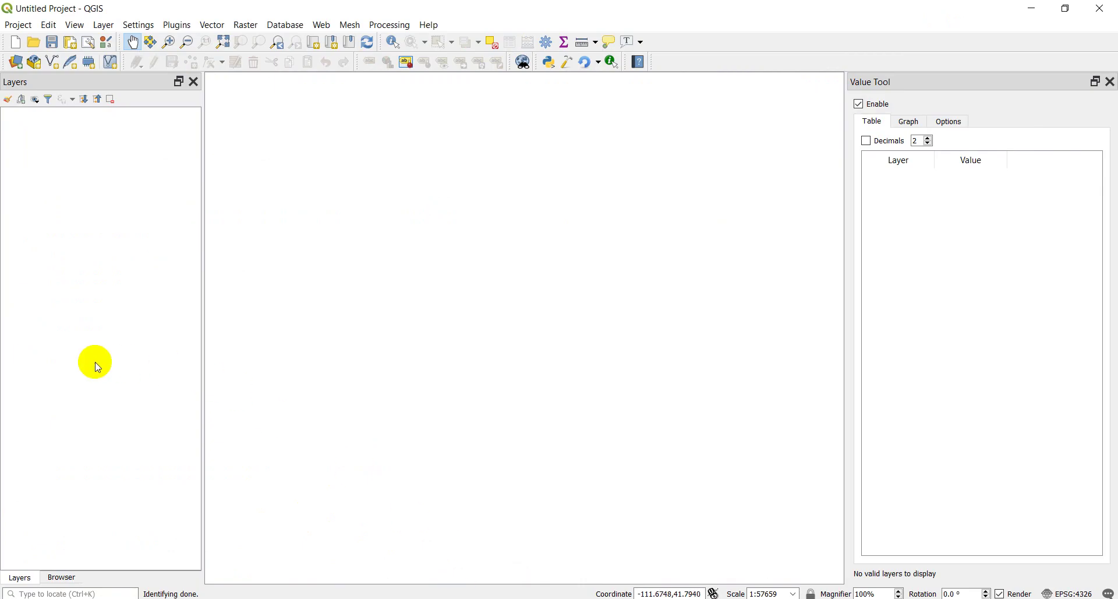
{"action": "left_click", "coordinate": [68, 578]}
{"action": "scroll", "coordinate": [128, 393], "scroll_direction": "up", "scroll_amount": 10}
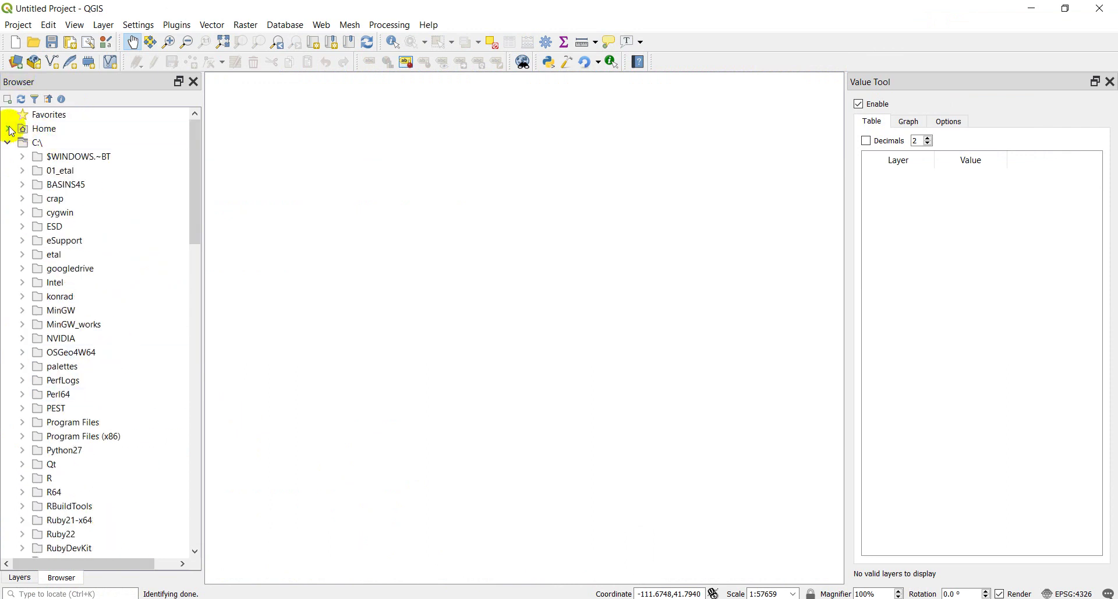
{"action": "left_click", "coordinate": [8, 129]}
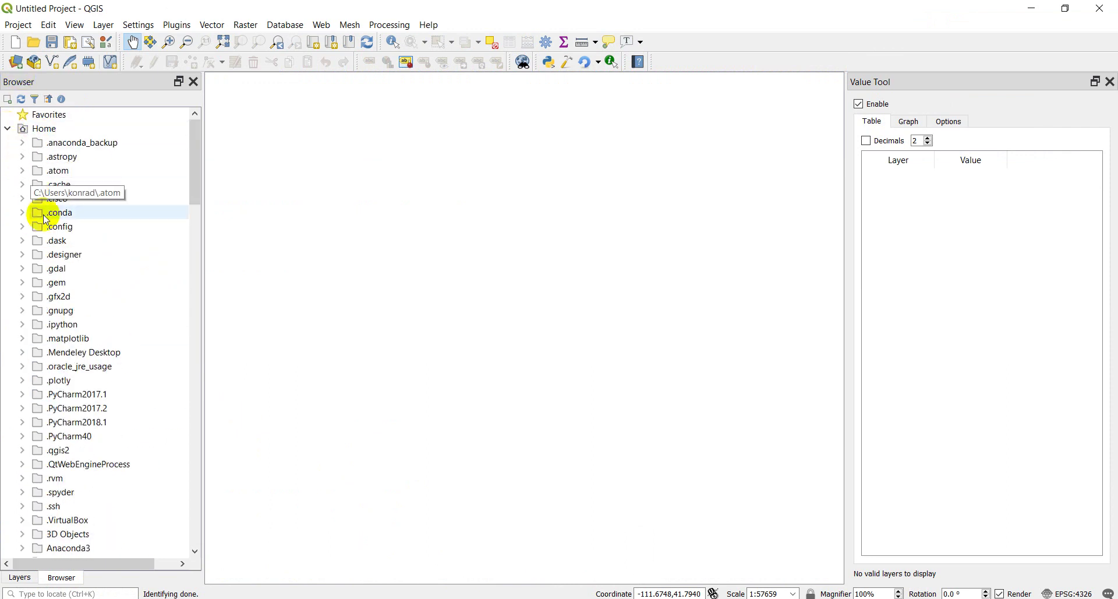
{"action": "scroll", "coordinate": [81, 400], "scroll_direction": "down", "scroll_amount": 3}
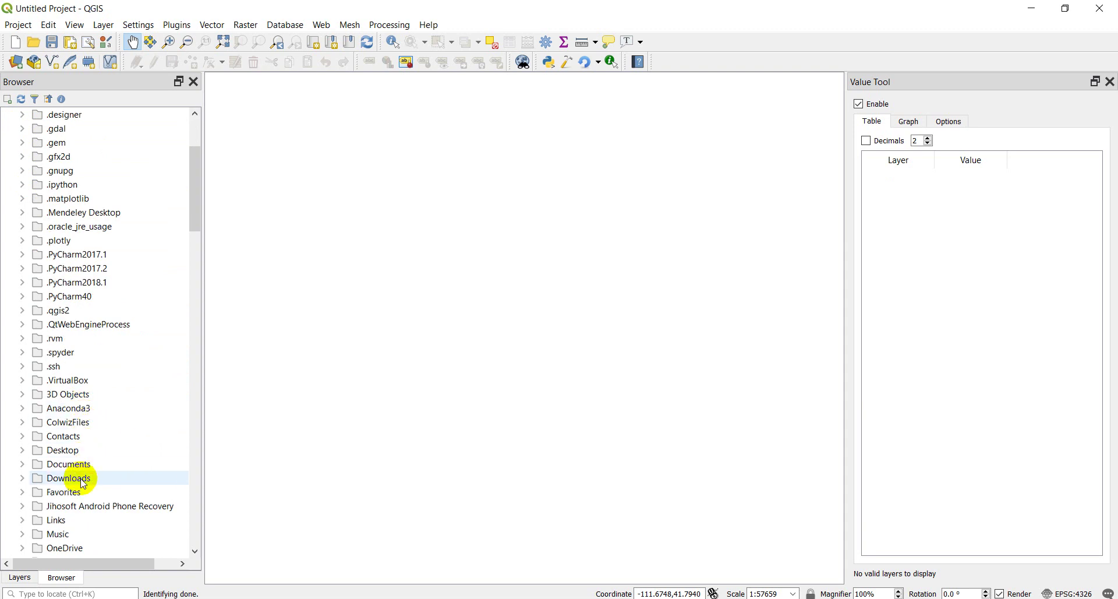
{"action": "left_click", "coordinate": [22, 479]}
{"action": "scroll", "coordinate": [51, 462], "scroll_direction": "down", "scroll_amount": 4}
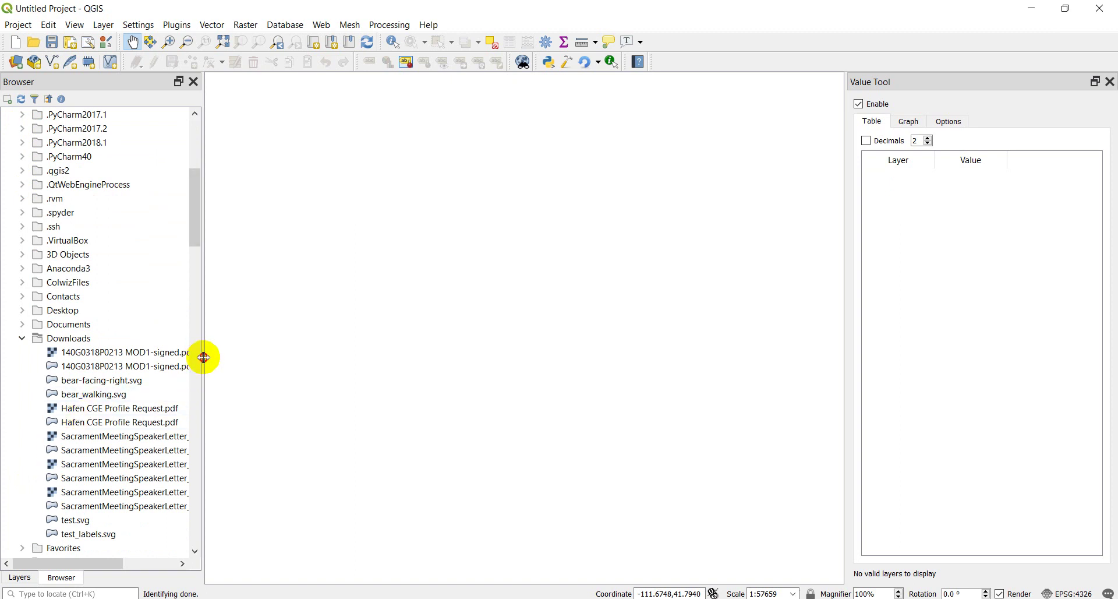
- Widen the Browser panel so full file names show, and select the Downloads folder
{"action": "left_click_drag", "start_coordinate": [204, 358], "coordinate": [335, 350]}
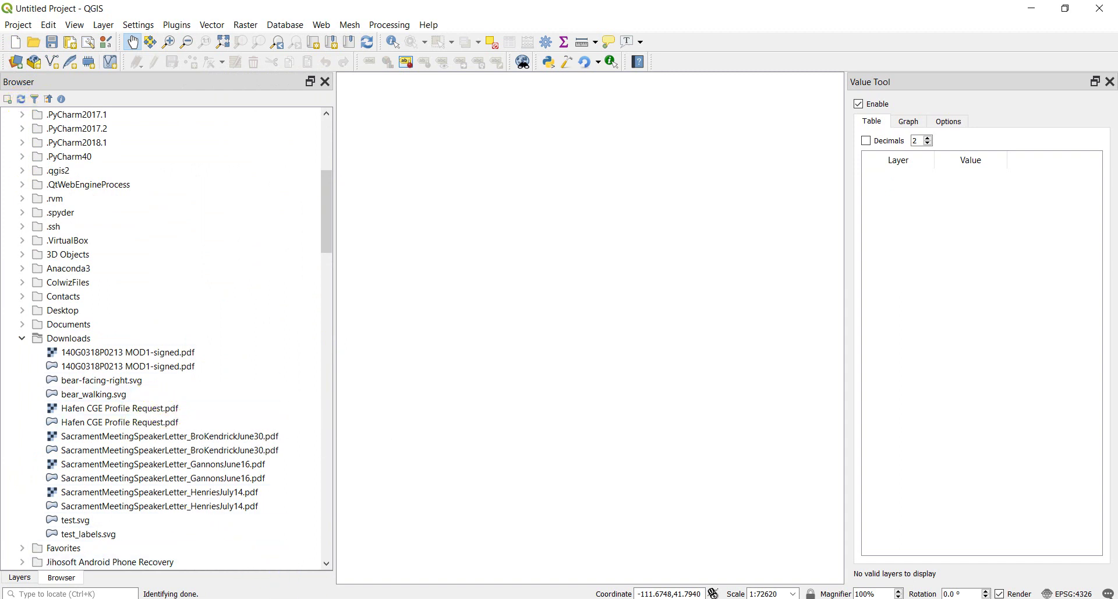
{"action": "left_click", "coordinate": [73, 343]}
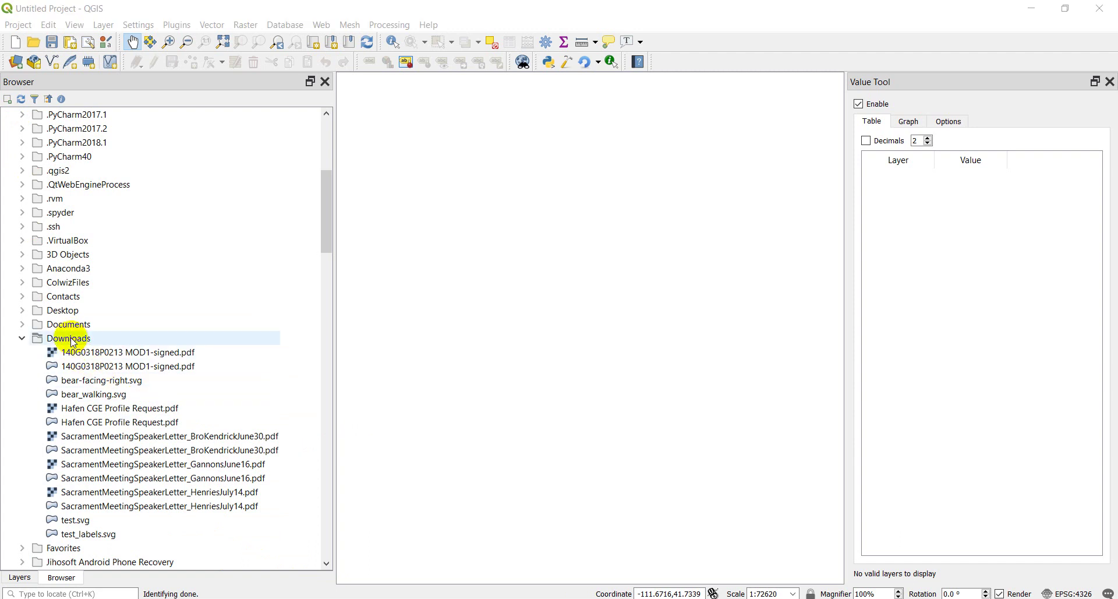
{"action": "right_click", "coordinate": [73, 340]}
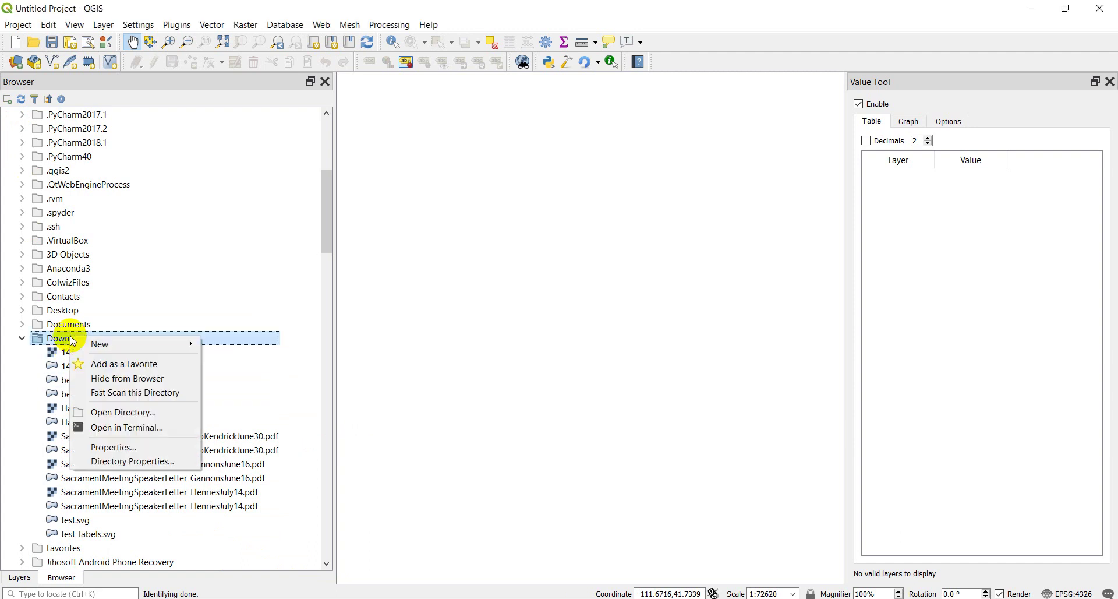
{"action": "left_click", "coordinate": [192, 308]}
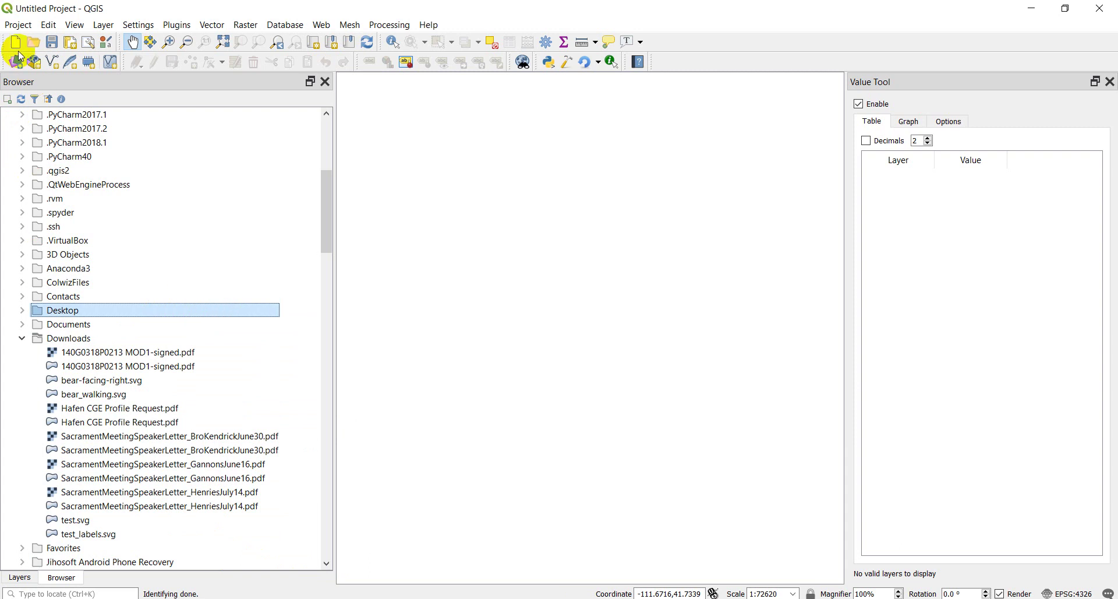
{"action": "left_click", "coordinate": [63, 342]}
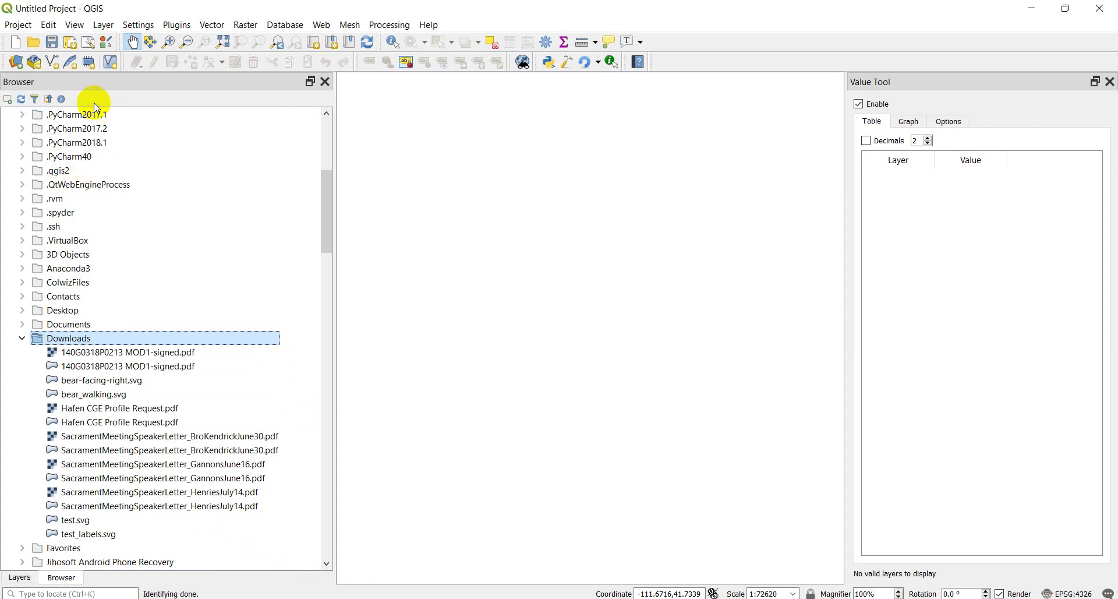
- In the Data Source Manager's Raster page, choose daymet_v3_prcp_monttl_1980_na.nc4 from Downloads as the dataset
{"action": "left_click", "coordinate": [16, 63]}
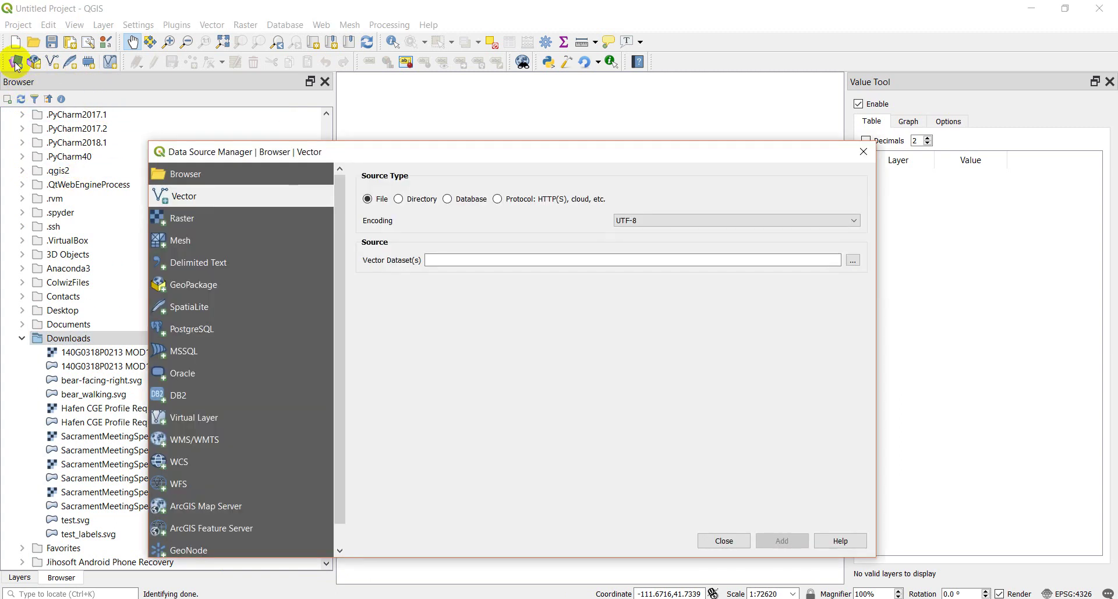
{"action": "left_click", "coordinate": [186, 220]}
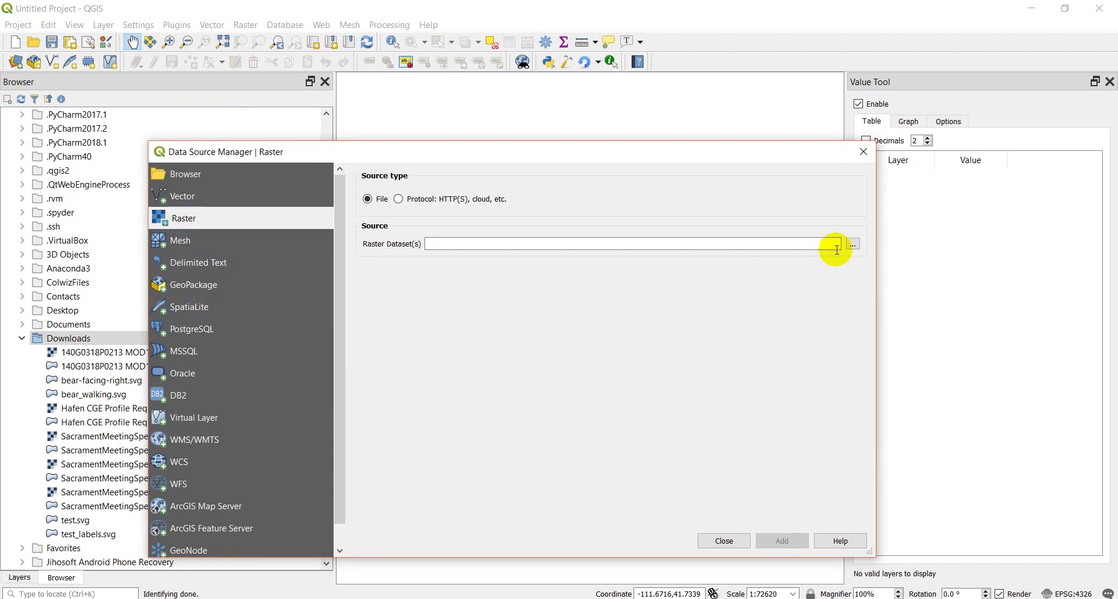
{"action": "left_click", "coordinate": [853, 244]}
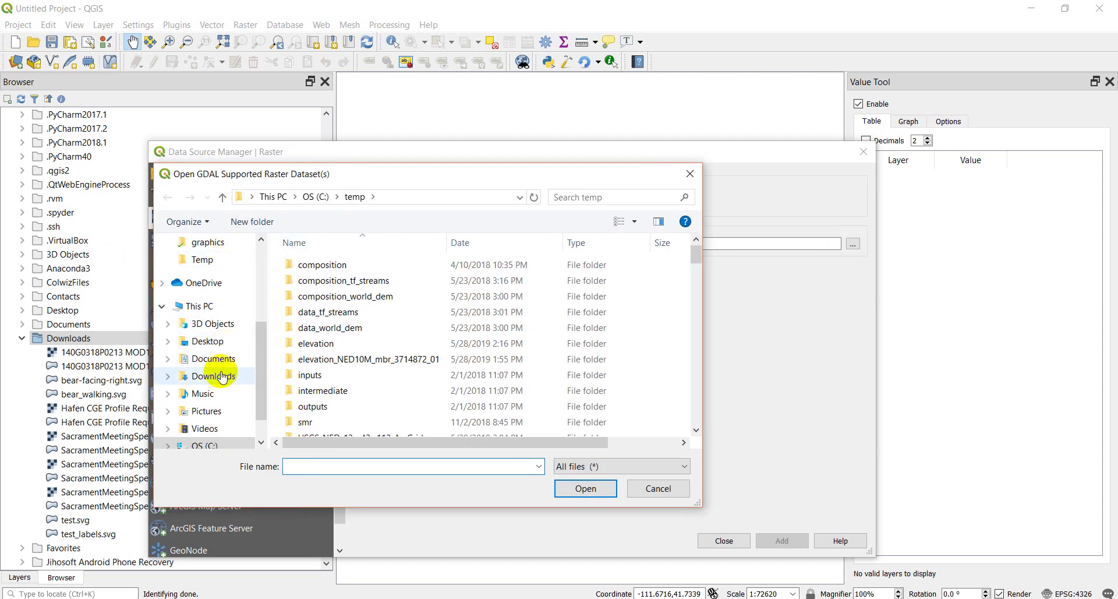
{"action": "left_click", "coordinate": [222, 378]}
{"action": "left_click", "coordinate": [370, 266]}
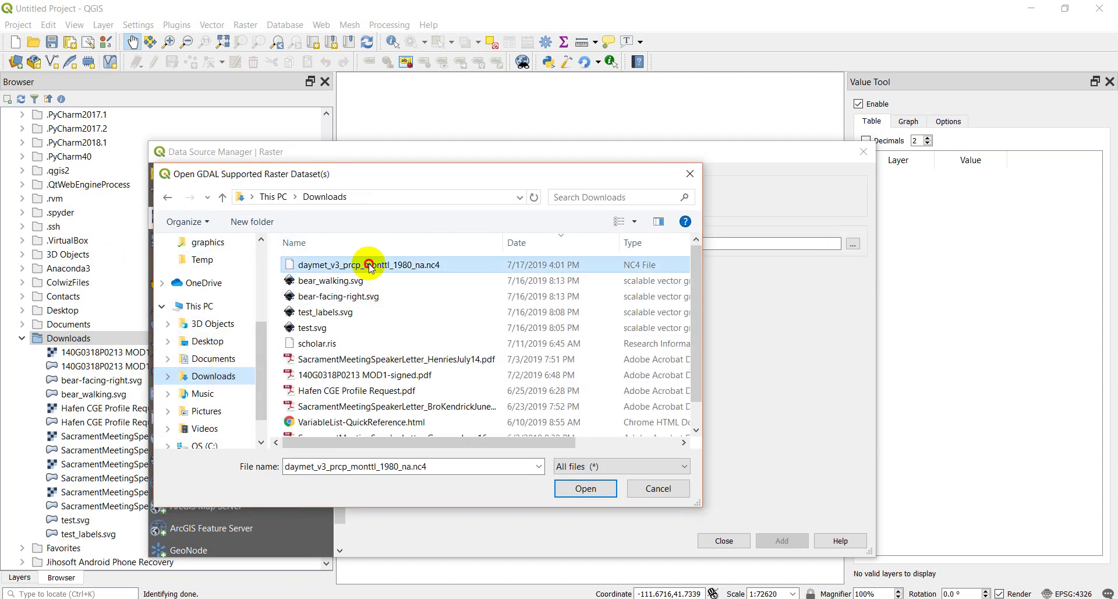
{"action": "left_click", "coordinate": [585, 490]}
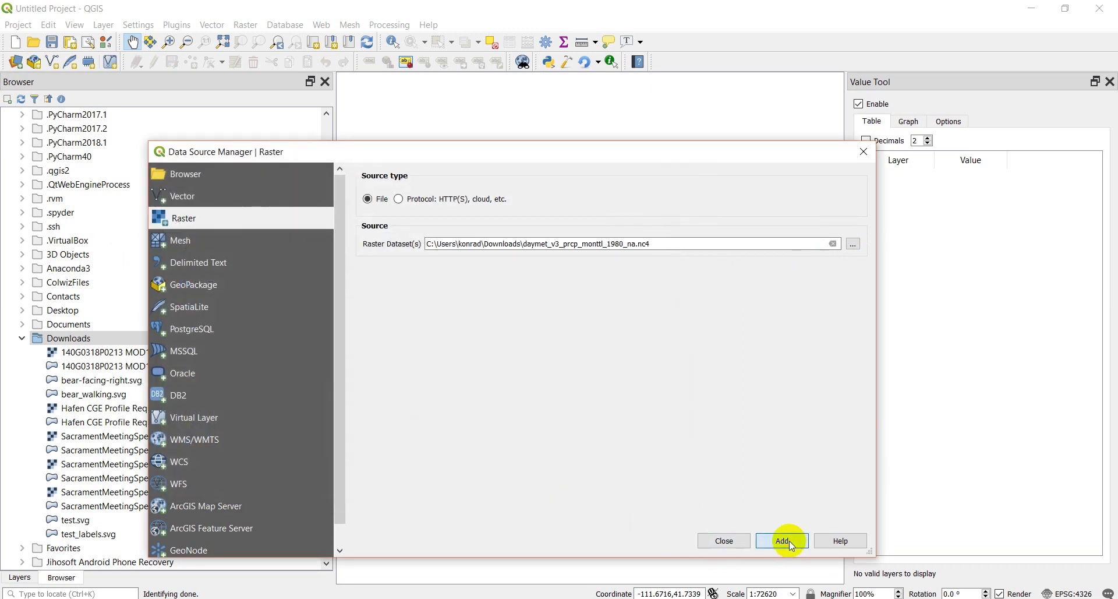
- Add the daymet 1980 precipitation raster as a layer and close the Data Source Manager
{"action": "left_click", "coordinate": [781, 543]}
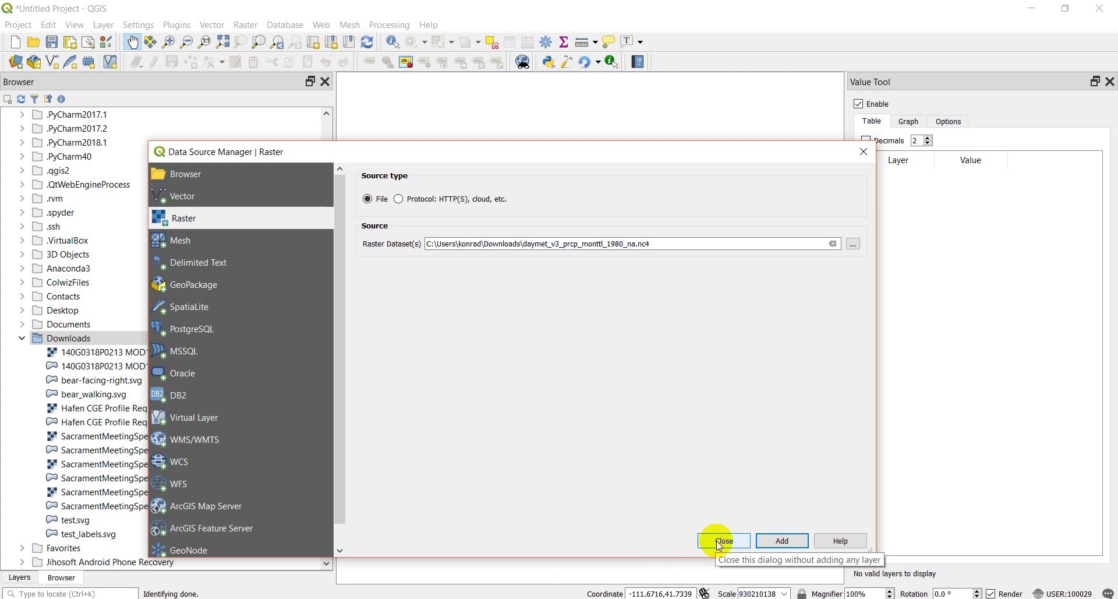
{"action": "left_click", "coordinate": [780, 539]}
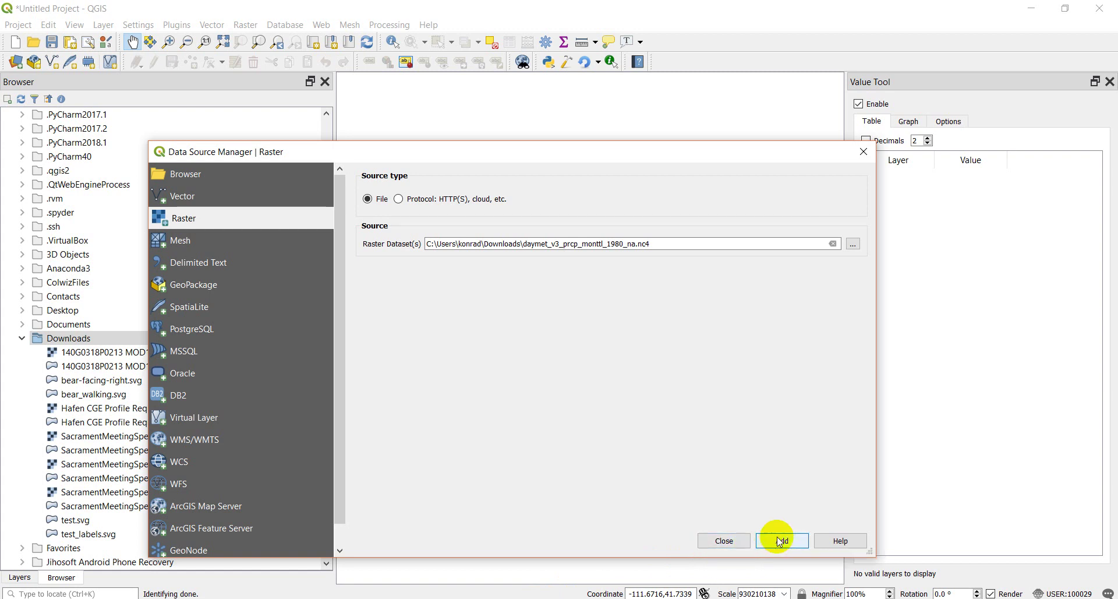
{"action": "left_click", "coordinate": [722, 540]}
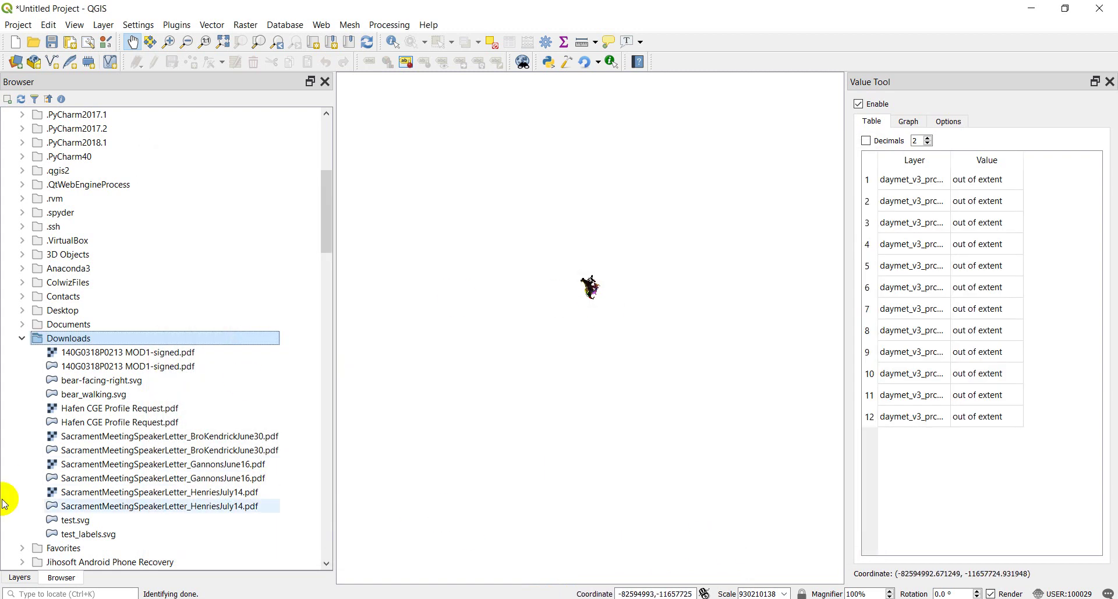
- Show the Layers panel, narrow it, and zoom and pan to centre the North America raster
{"action": "left_click", "coordinate": [23, 576]}
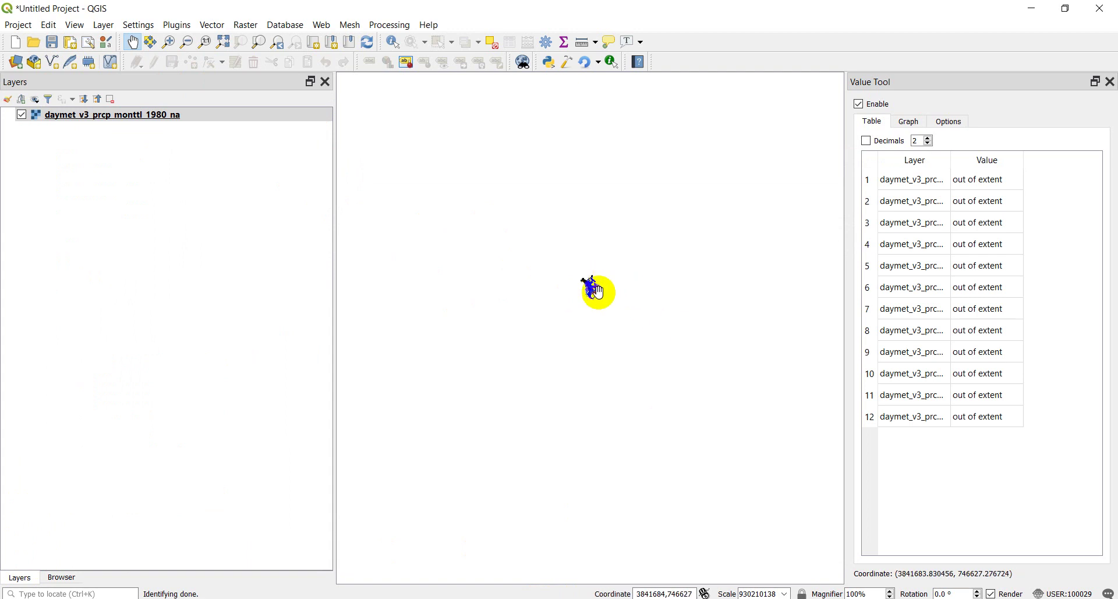
{"action": "scroll", "coordinate": [592, 282], "scroll_direction": "up", "scroll_amount": 3}
{"action": "scroll", "coordinate": [591, 282], "scroll_direction": "up", "scroll_amount": 1}
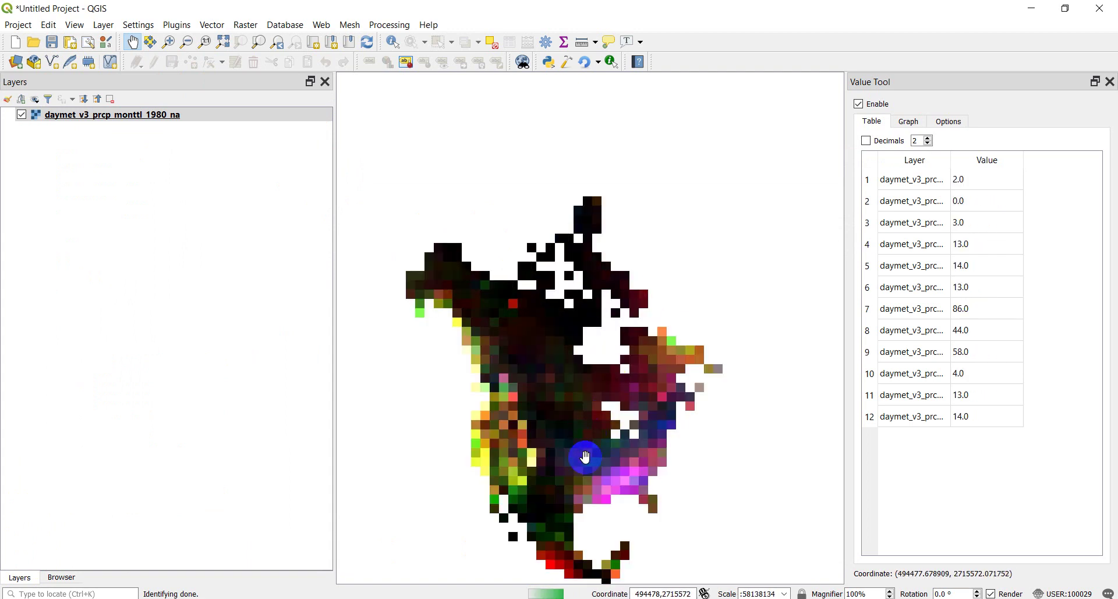
{"action": "left_click", "coordinate": [554, 318]}
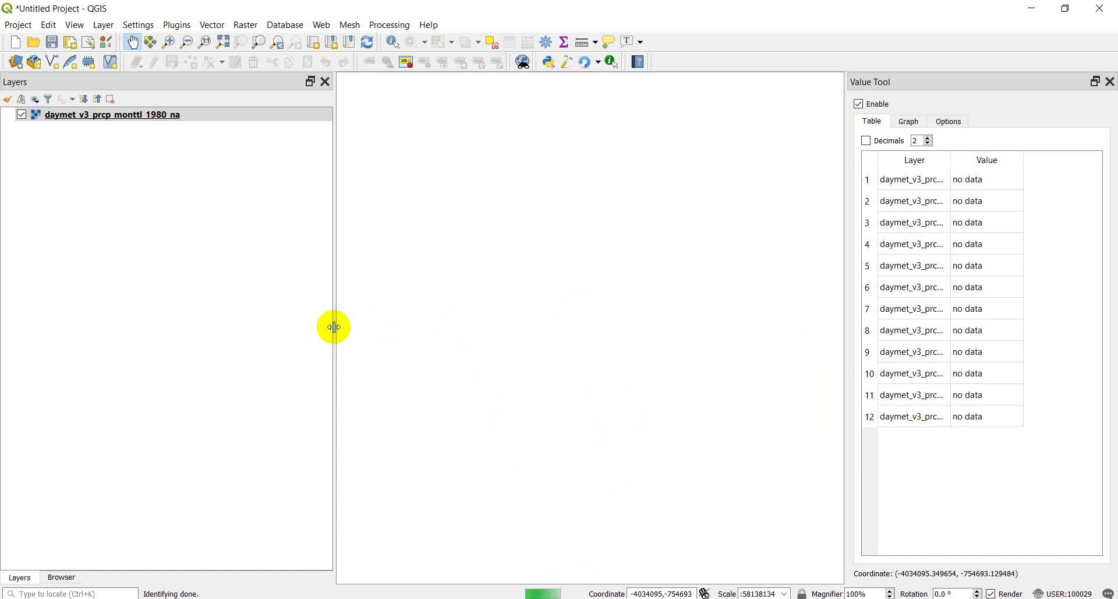
{"action": "left_click_drag", "start_coordinate": [335, 328], "coordinate": [186, 300]}
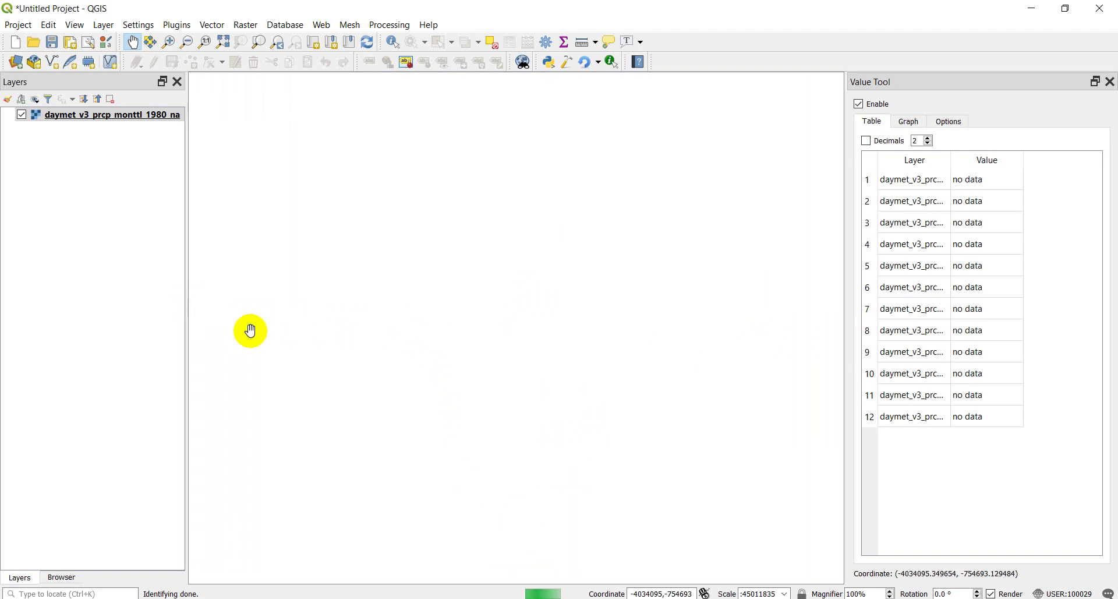
{"action": "left_click", "coordinate": [297, 403]}
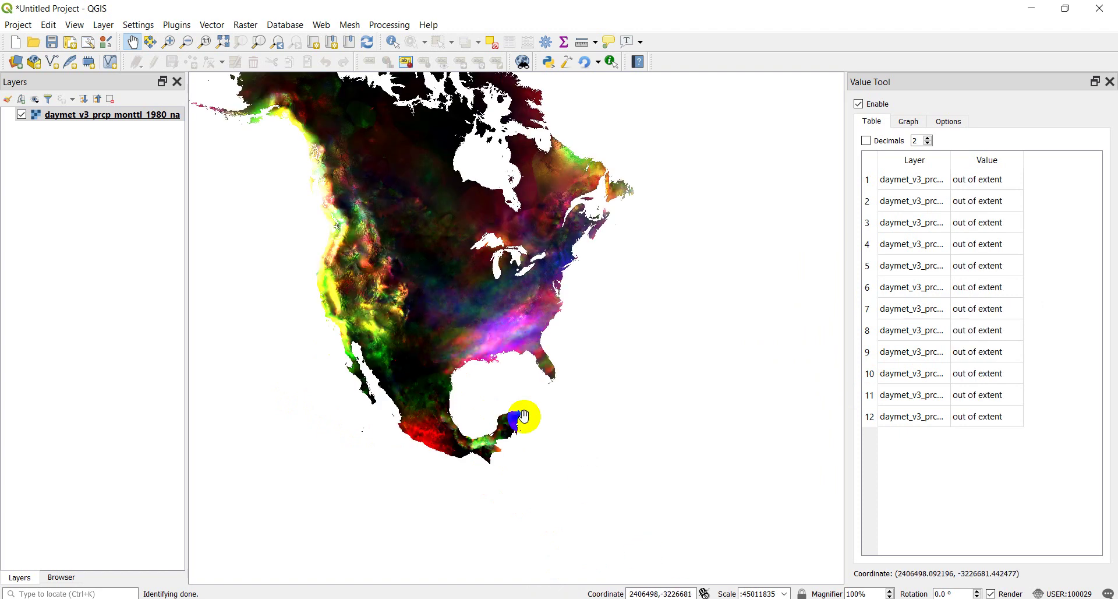
- Centre and zoom the map on the United States, then widen the Value Tool's Layer column
{"action": "left_click_drag", "start_coordinate": [475, 326], "coordinate": [495, 339]}
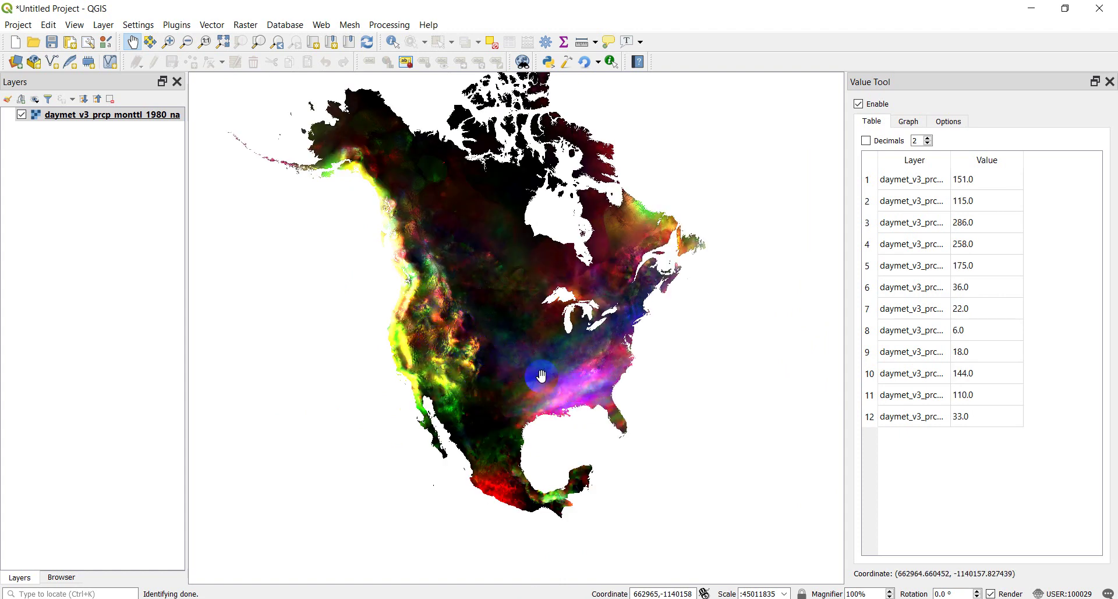
{"action": "scroll", "coordinate": [524, 369], "scroll_direction": "up", "scroll_amount": 1}
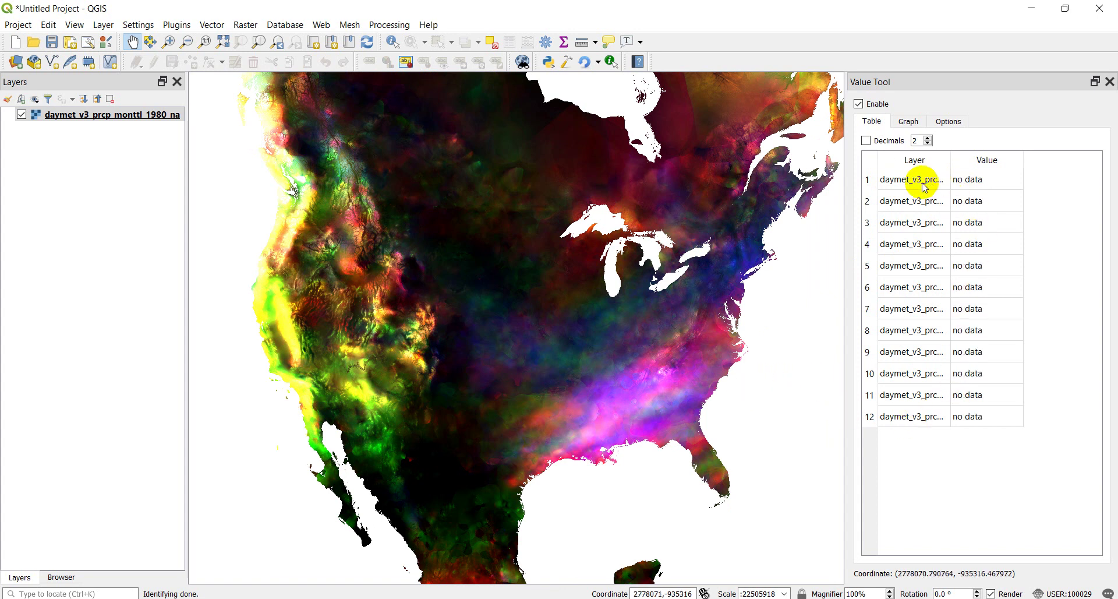
{"action": "left_click_drag", "start_coordinate": [951, 158], "coordinate": [1054, 164]}
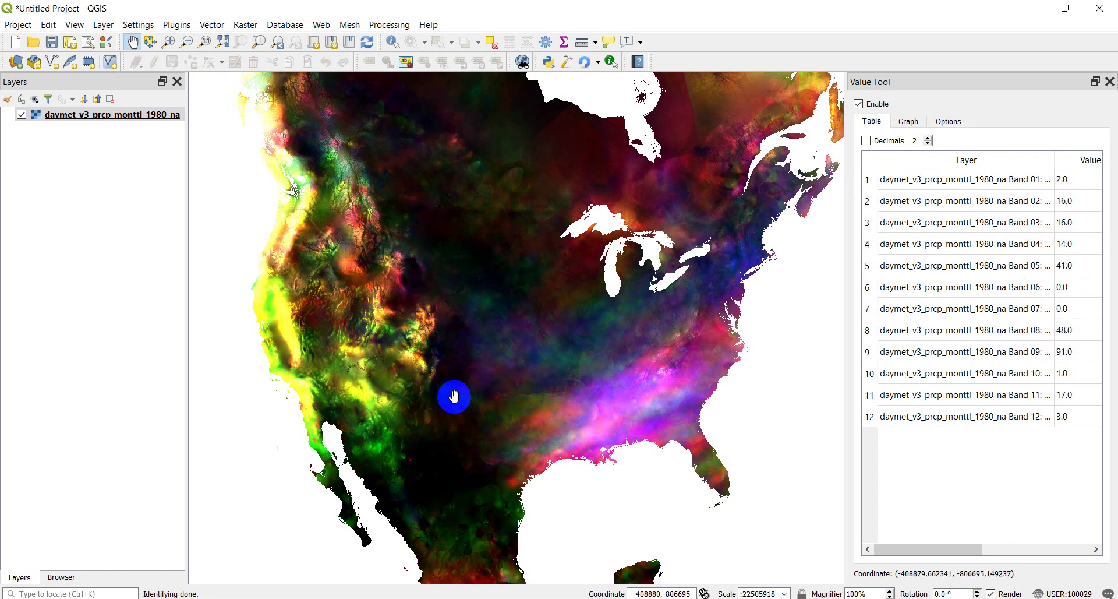
- In the daymet layer's symbology, choose singleband pseudocolor for Band 01 (0–670) and invert the Viridis ramp
{"action": "left_click", "coordinate": [70, 116]}
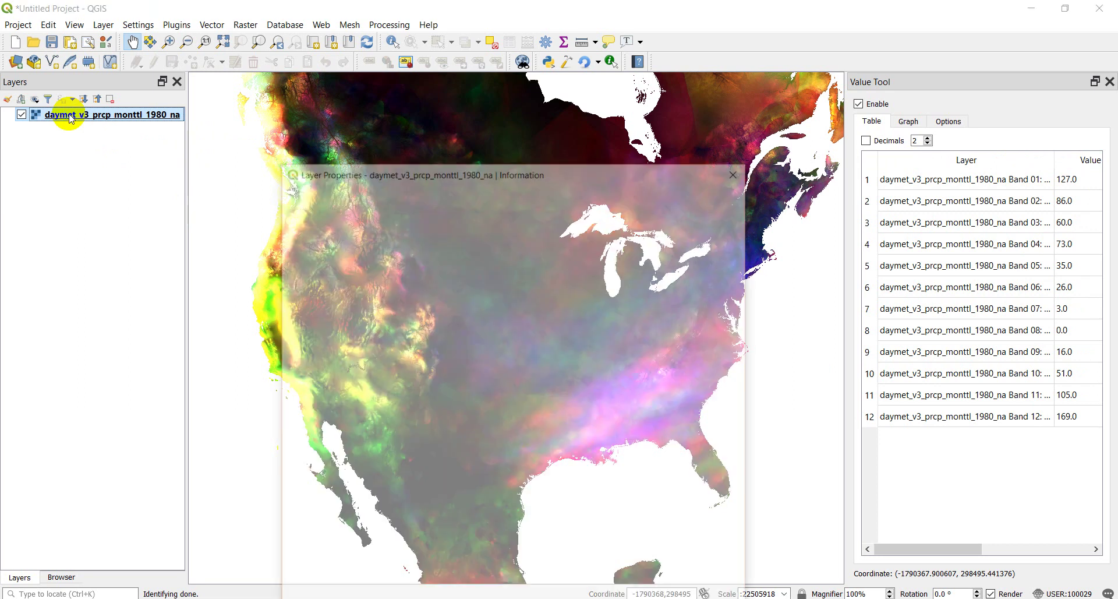
{"action": "left_click_drag", "start_coordinate": [495, 173], "coordinate": [471, 115]}
{"action": "left_click", "coordinate": [299, 194]}
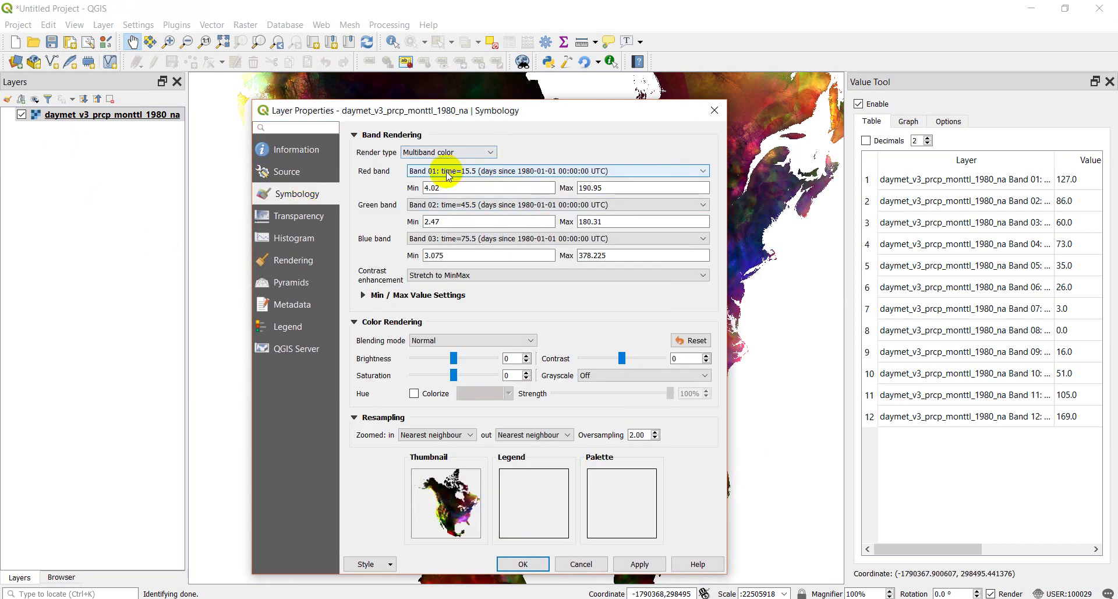
{"action": "left_click", "coordinate": [463, 153]}
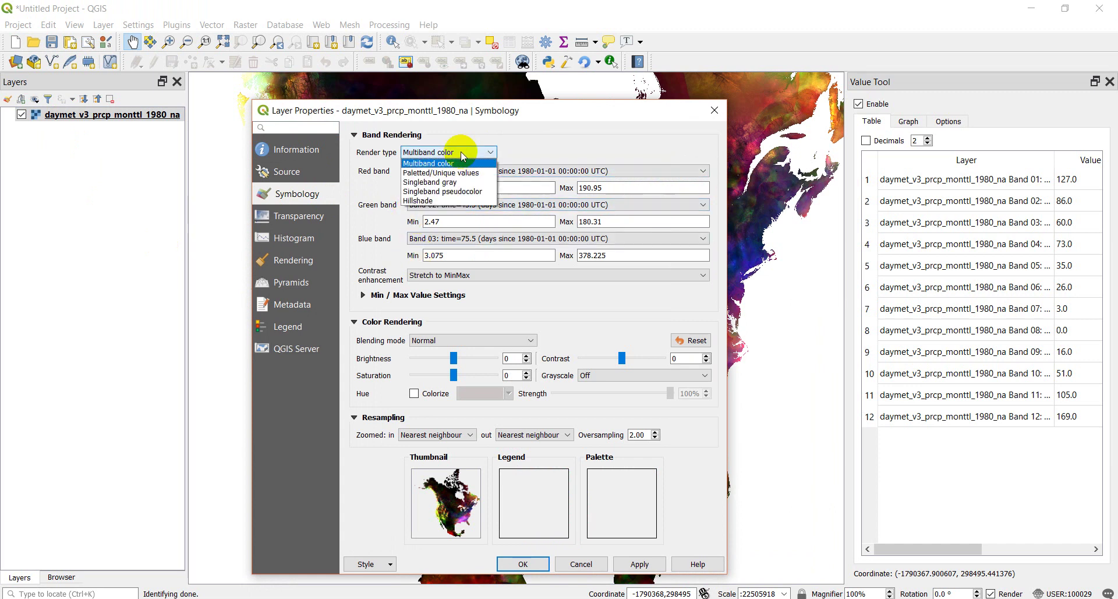
{"action": "left_click", "coordinate": [442, 191]}
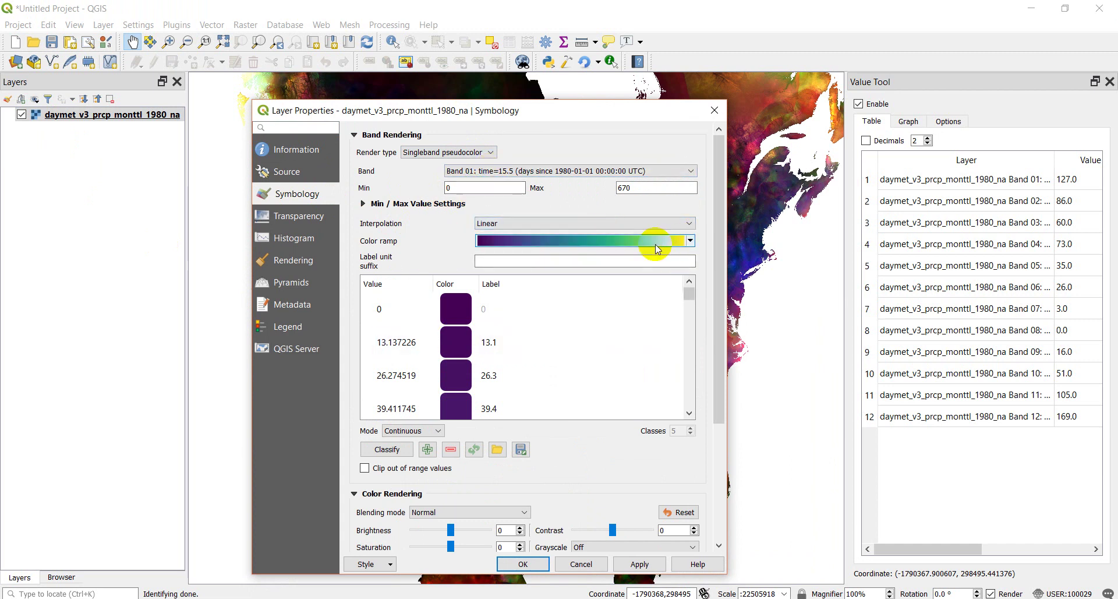
{"action": "left_click", "coordinate": [694, 246]}
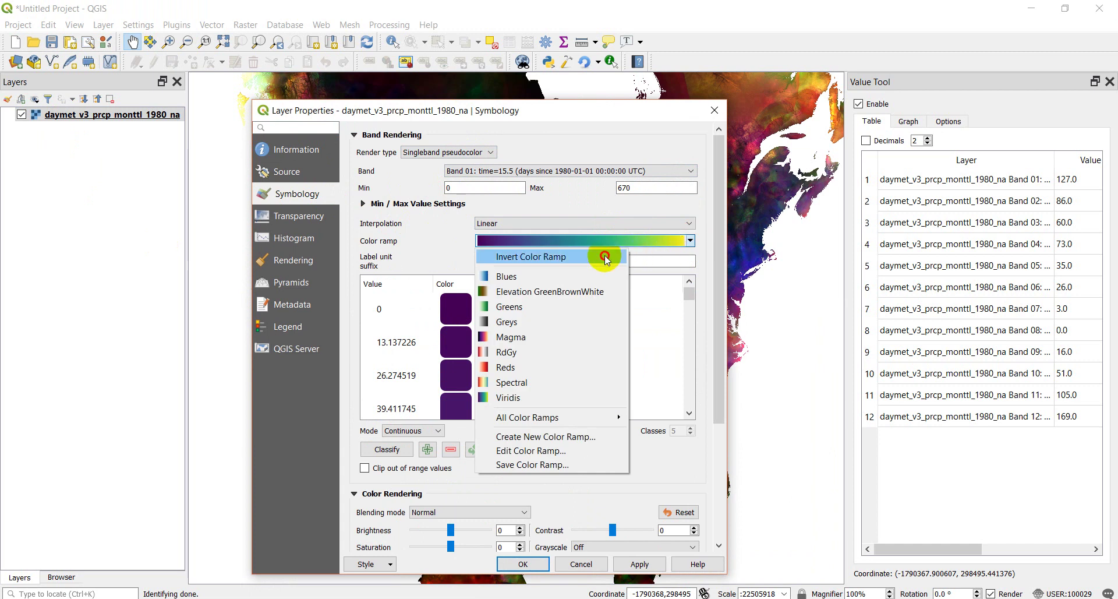
{"action": "left_click", "coordinate": [582, 255]}
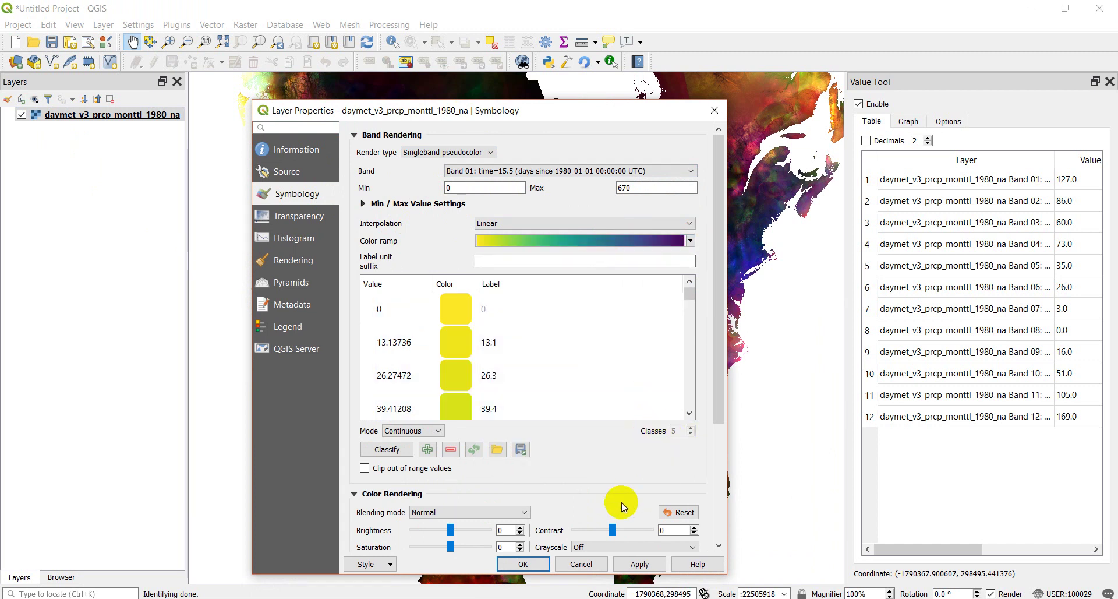
- Apply the inverted-Viridis pseudocolor style to the daymet layer and close its properties
{"action": "left_click", "coordinate": [526, 564]}
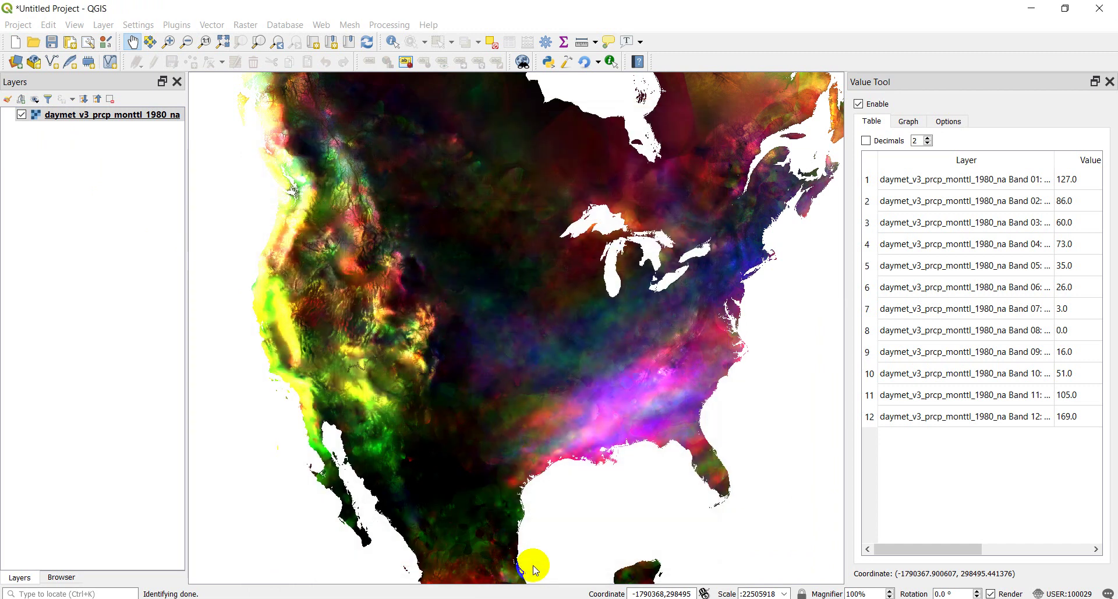